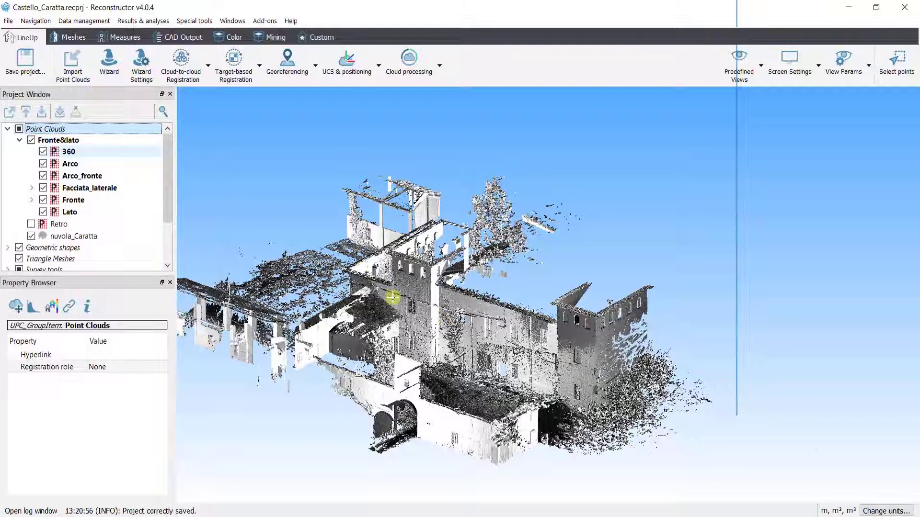
Show the 360 scan as a 2D grid shaded by Reflectance, zoomed onto the wall target
{"action": "left_click", "coordinate": [85, 154]}
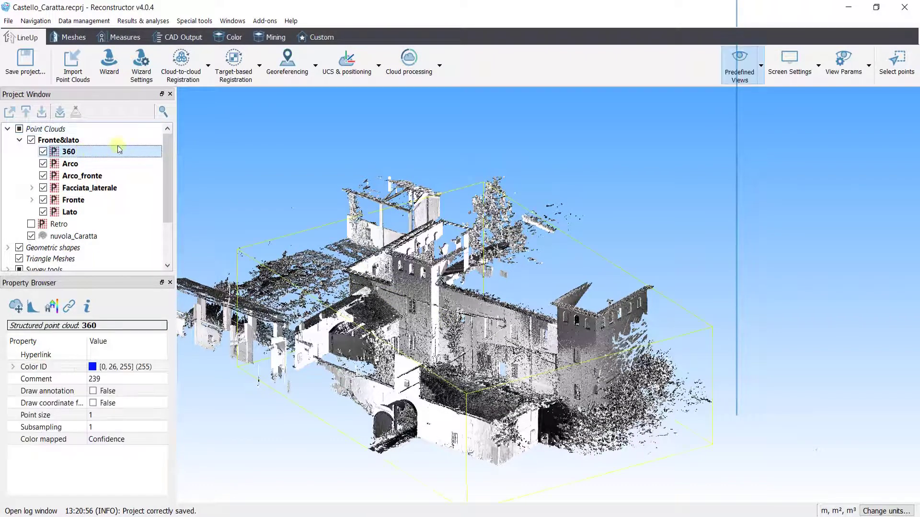
{"action": "left_click", "coordinate": [729, 73]}
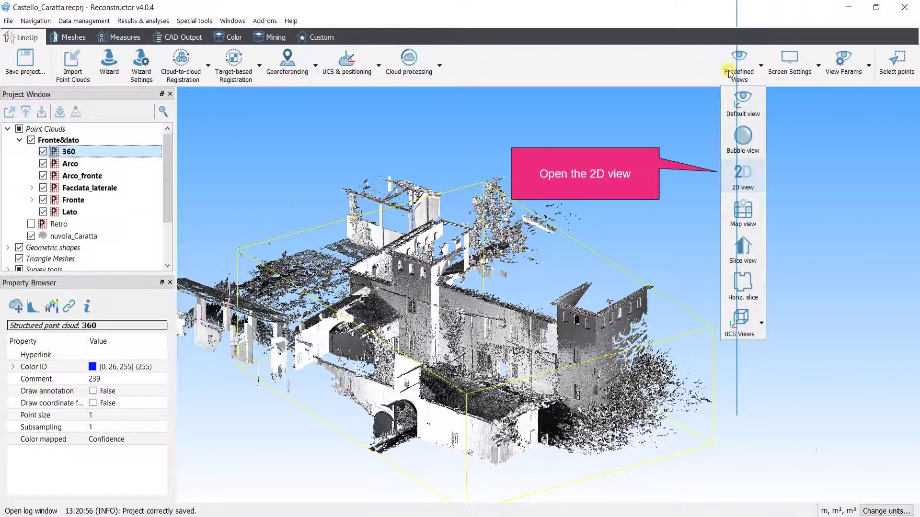
{"action": "left_click", "coordinate": [743, 181]}
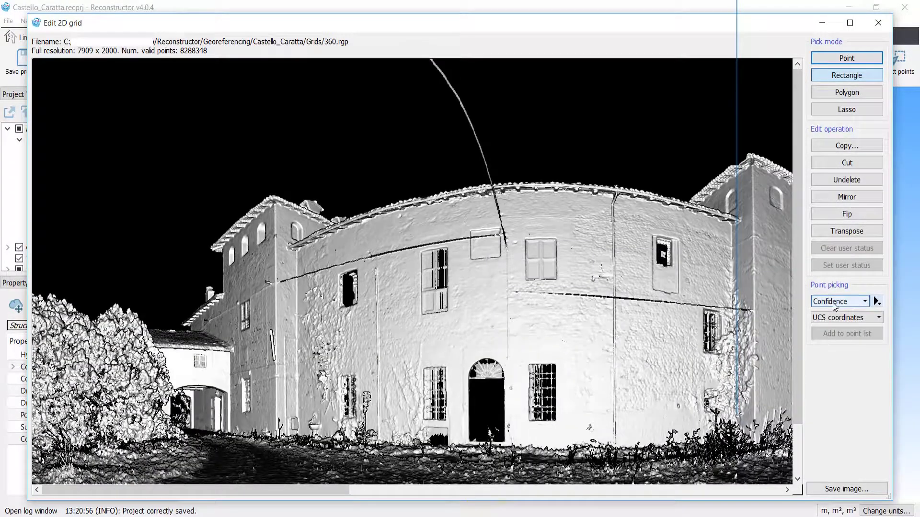
{"action": "left_click", "coordinate": [833, 302]}
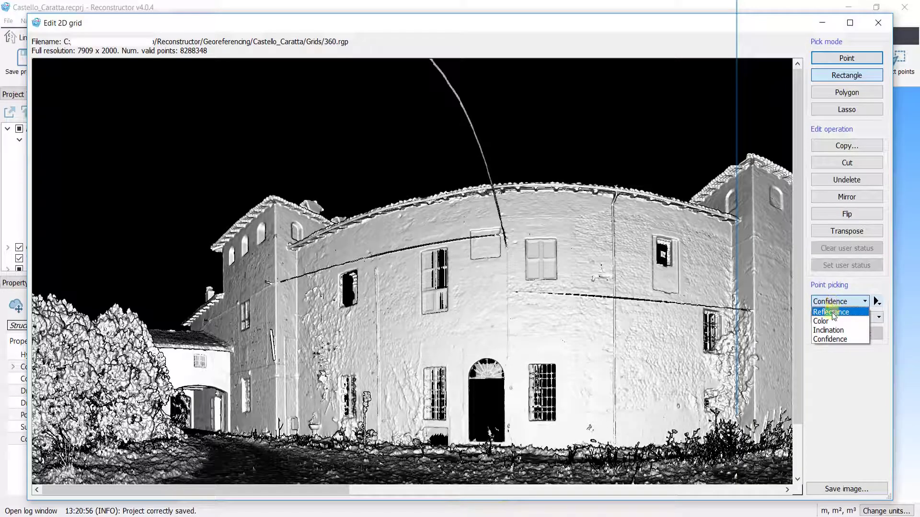
{"action": "left_click", "coordinate": [833, 312]}
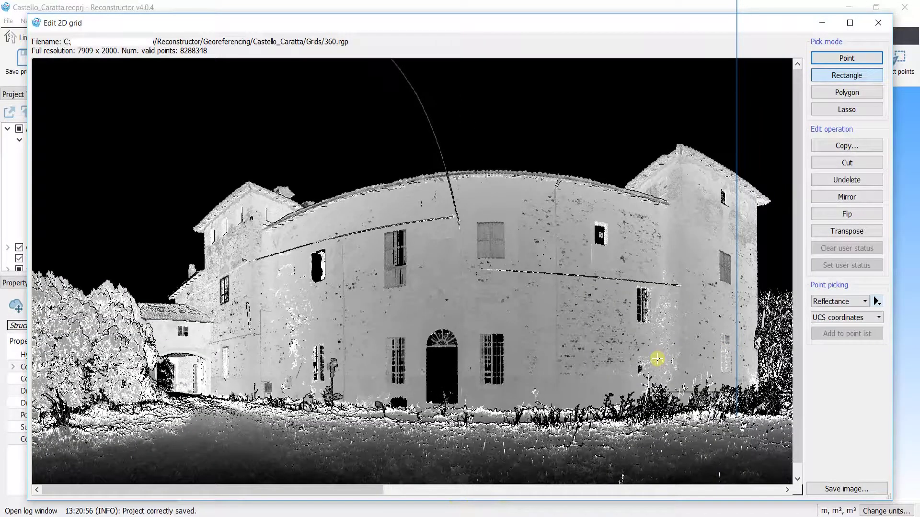
{"action": "scroll", "coordinate": [657, 358], "scroll_direction": "down", "scroll_amount": 3}
{"action": "scroll", "coordinate": [690, 340], "scroll_direction": "up", "scroll_amount": 6}
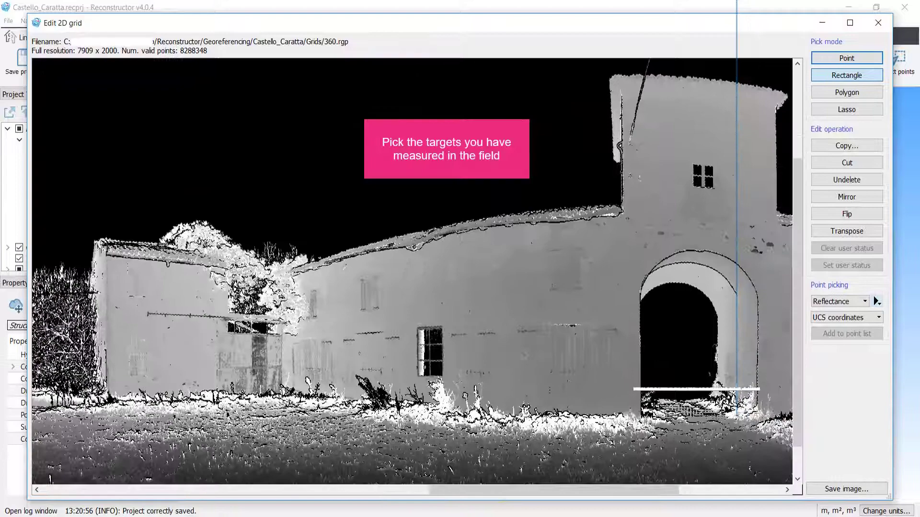
{"action": "scroll", "coordinate": [627, 374], "scroll_direction": "up", "scroll_amount": 2}
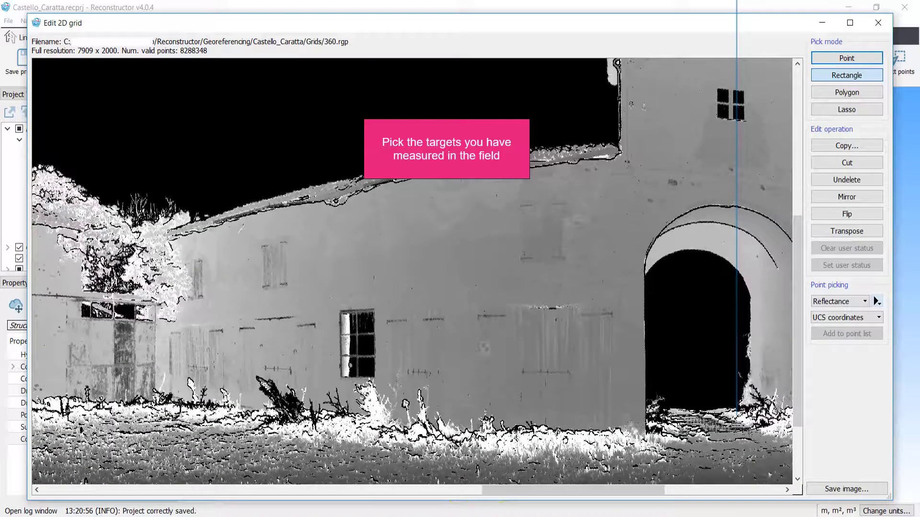
{"action": "scroll", "coordinate": [623, 373], "scroll_direction": "up", "scroll_amount": 3}
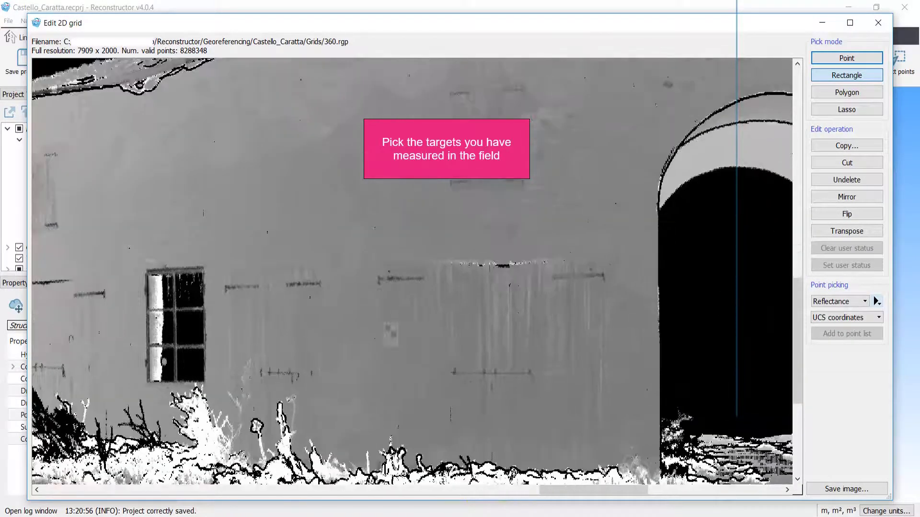
{"action": "scroll", "coordinate": [388, 335], "scroll_direction": "up", "scroll_amount": 4}
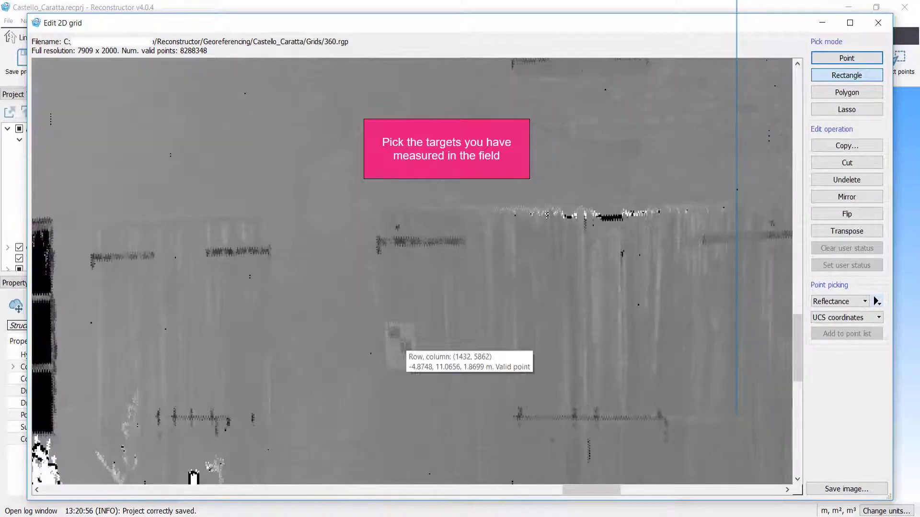
{"action": "scroll", "coordinate": [393, 319], "scroll_direction": "up", "scroll_amount": 2}
{"action": "mouse_move", "coordinate": [399, 345]}
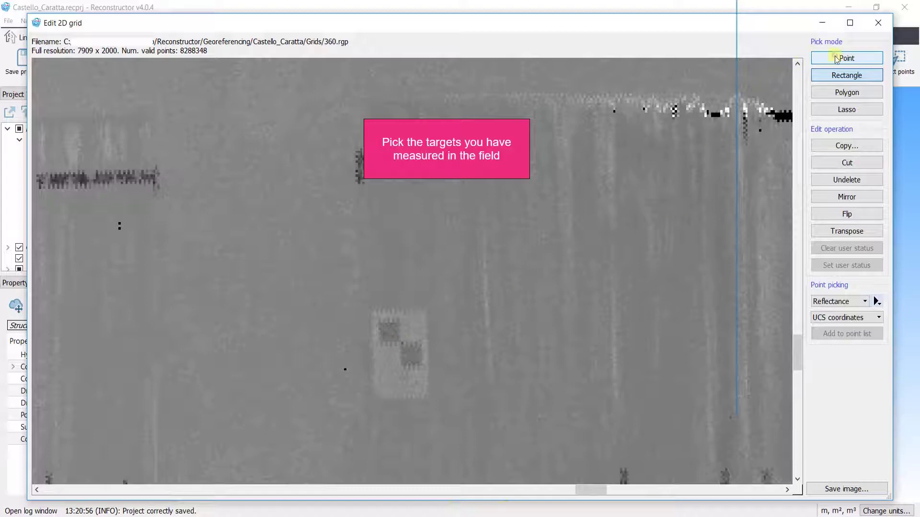
Pick the wall target's centre on the 360 grid, add it as Pt000, and close the grid
{"action": "left_click", "coordinate": [836, 59]}
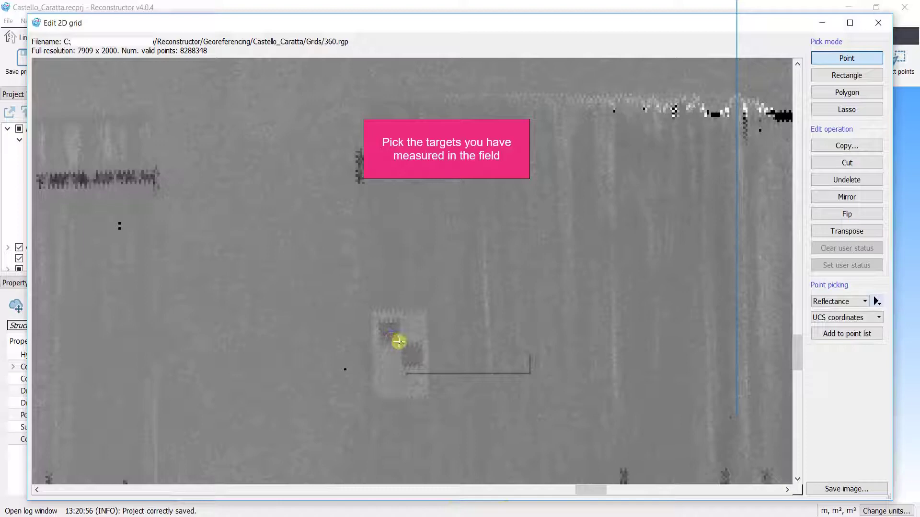
{"action": "left_click", "coordinate": [400, 342]}
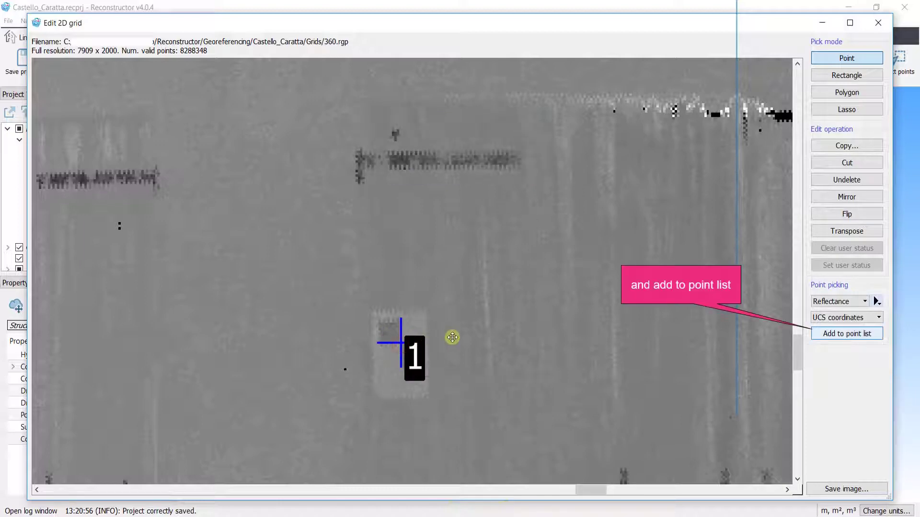
{"action": "left_click", "coordinate": [847, 334]}
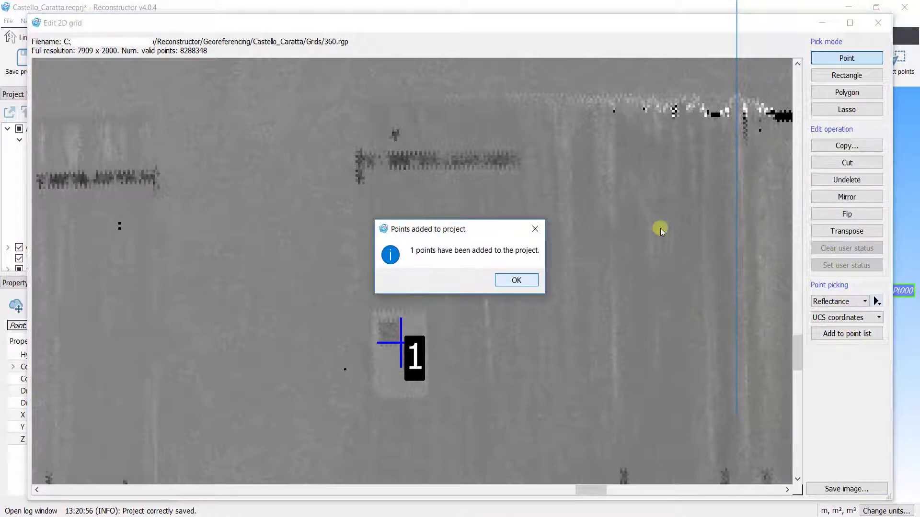
{"action": "left_click", "coordinate": [532, 282]}
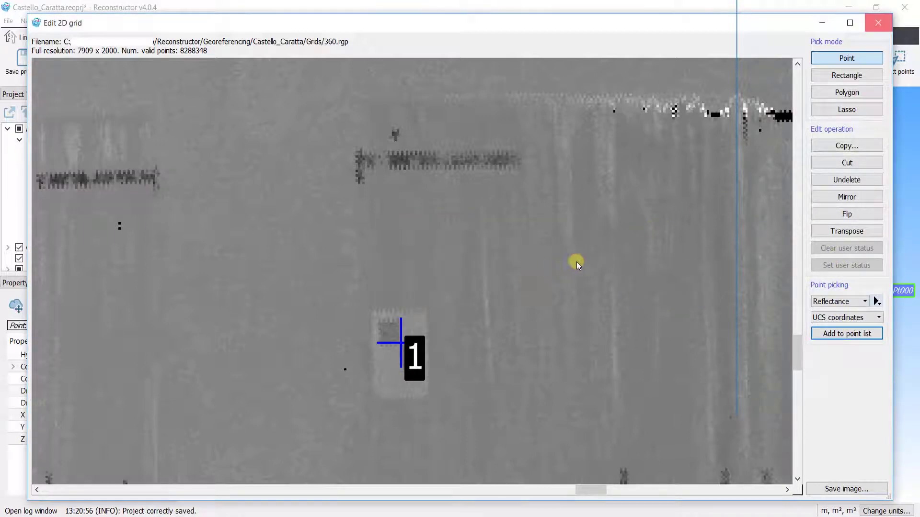
{"action": "left_click", "coordinate": [874, 22]}
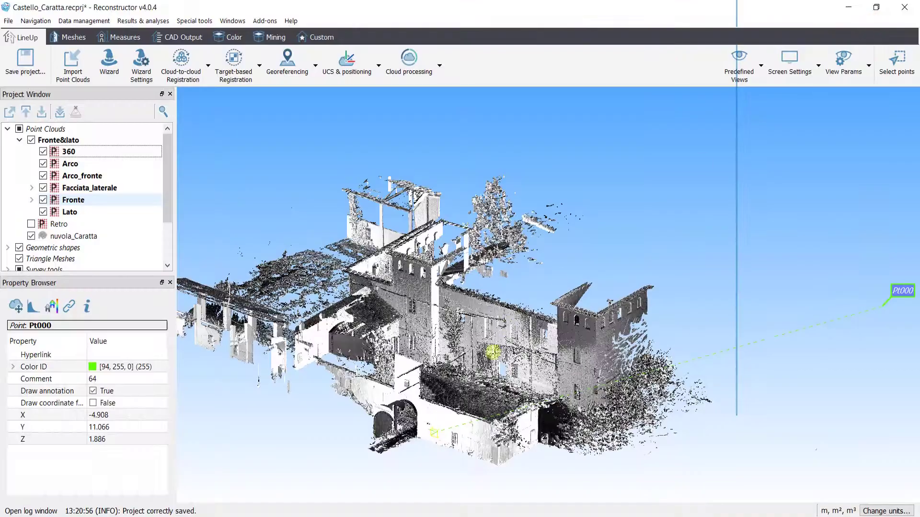
Open the Fronte scan's 2D grid shaded by Reflectance and zoom in on the target
{"action": "left_click", "coordinate": [78, 200]}
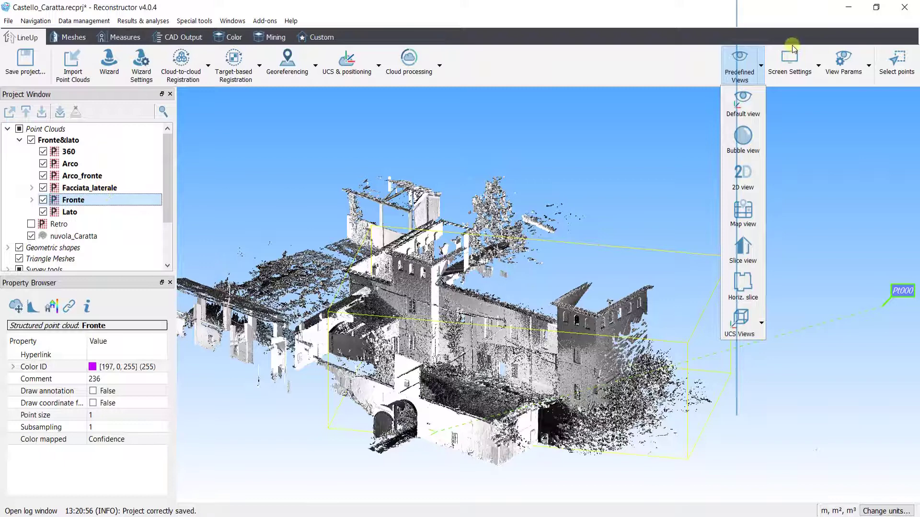
{"action": "left_click", "coordinate": [746, 184]}
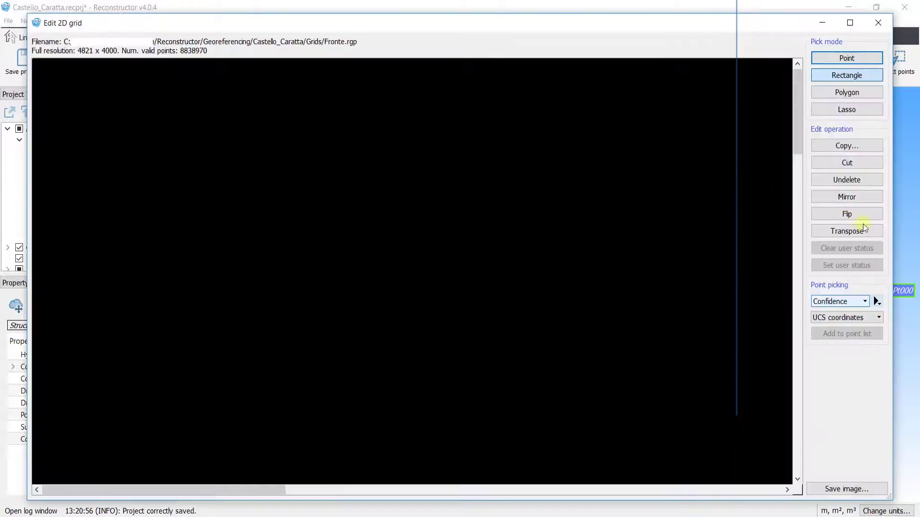
{"action": "left_click", "coordinate": [844, 302]}
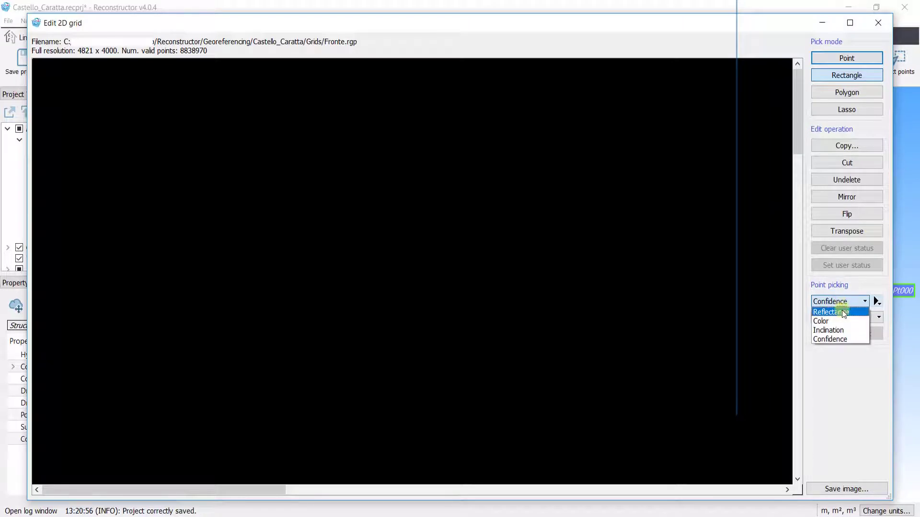
{"action": "left_click", "coordinate": [841, 312]}
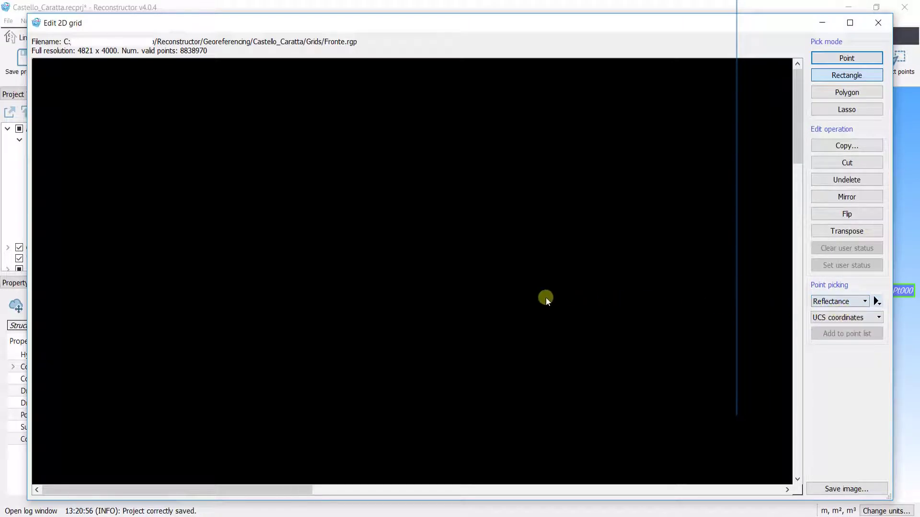
{"action": "scroll", "coordinate": [458, 367], "scroll_direction": "up", "scroll_amount": 10}
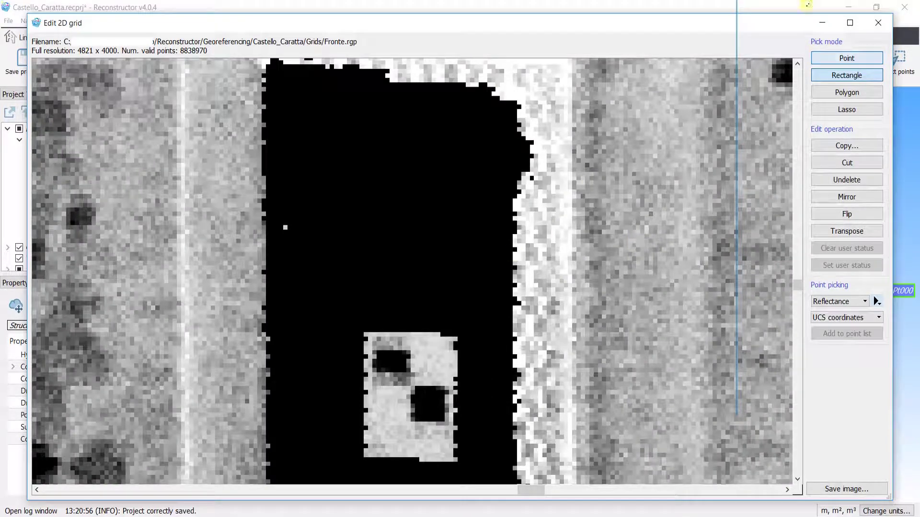
Pick the Fronte target's centre and add it to the project as point Pt001
{"action": "left_click", "coordinate": [846, 58]}
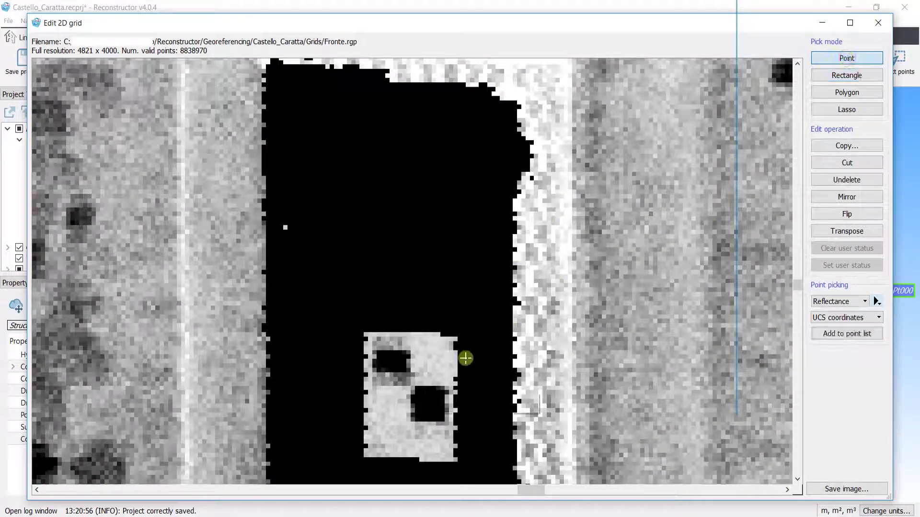
{"action": "left_click", "coordinate": [412, 384]}
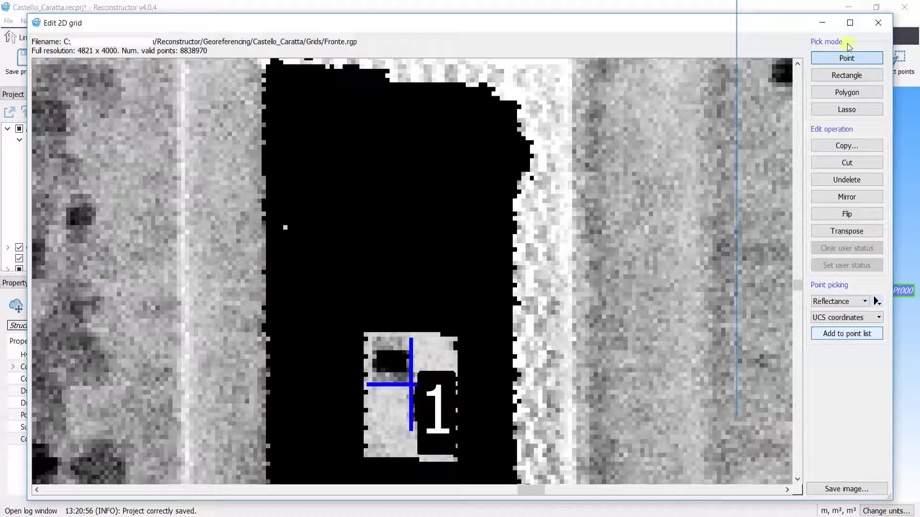
{"action": "left_click", "coordinate": [834, 334]}
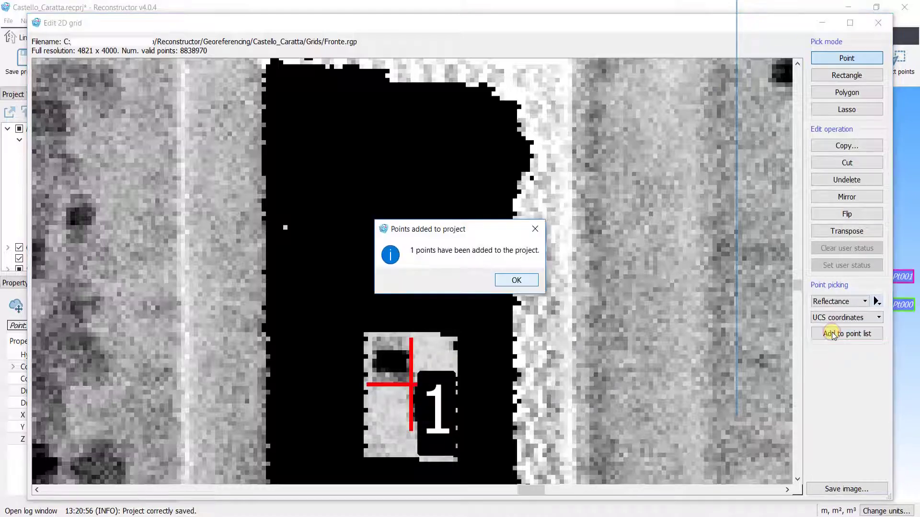
{"action": "left_click", "coordinate": [516, 281]}
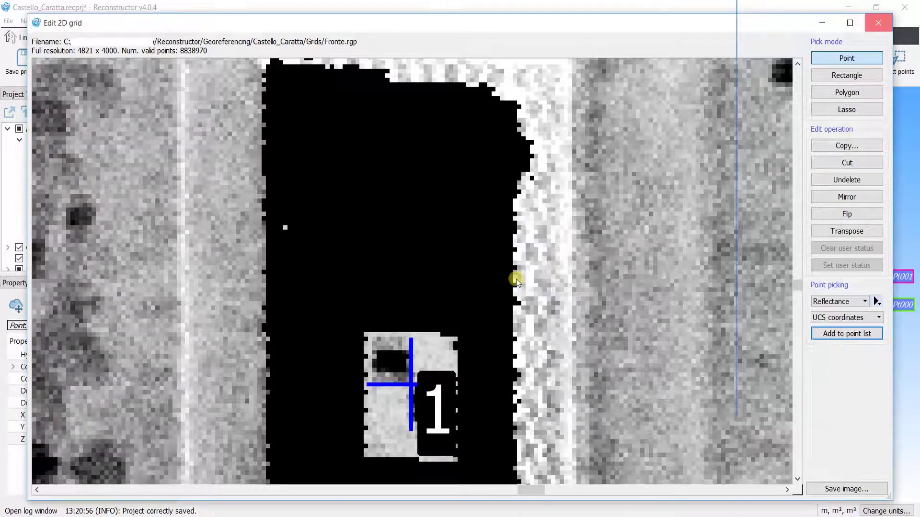
Close the Fronte grid and open Facciata_laterale's 2D grid shaded by Reflectance, zoomed on the target
{"action": "left_click", "coordinate": [881, 23]}
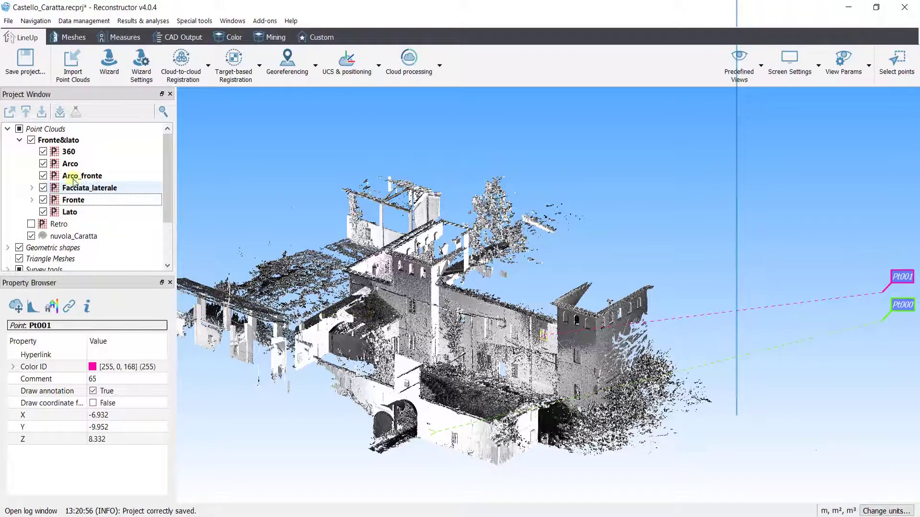
{"action": "left_click", "coordinate": [70, 187]}
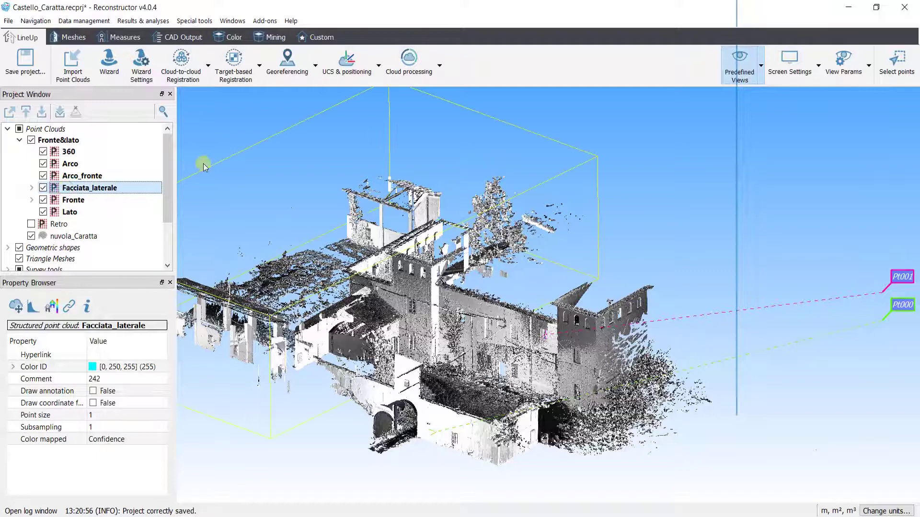
{"action": "left_click", "coordinate": [739, 65]}
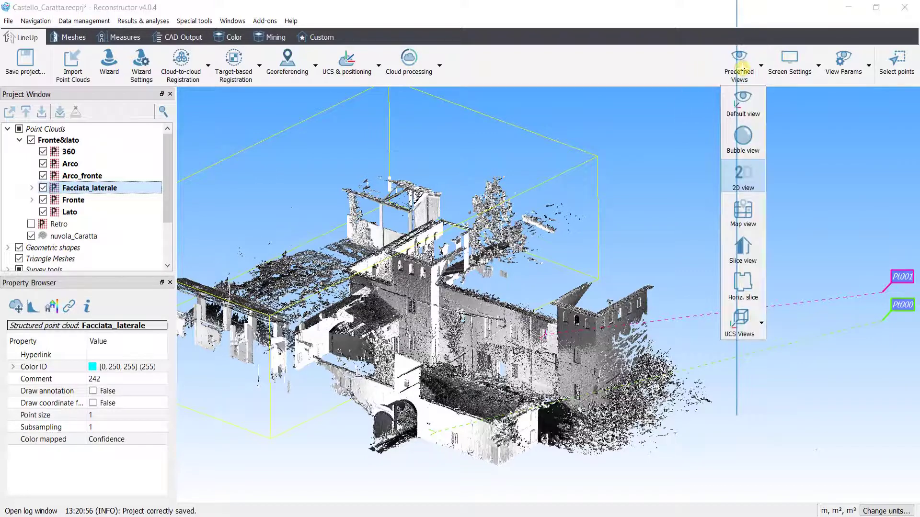
{"action": "left_click", "coordinate": [742, 178]}
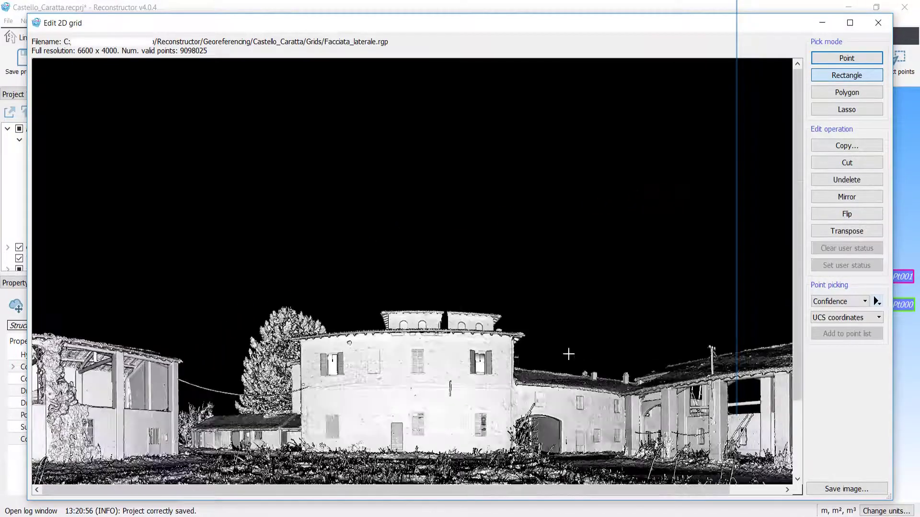
{"action": "scroll", "coordinate": [311, 383], "scroll_direction": "up", "scroll_amount": 8}
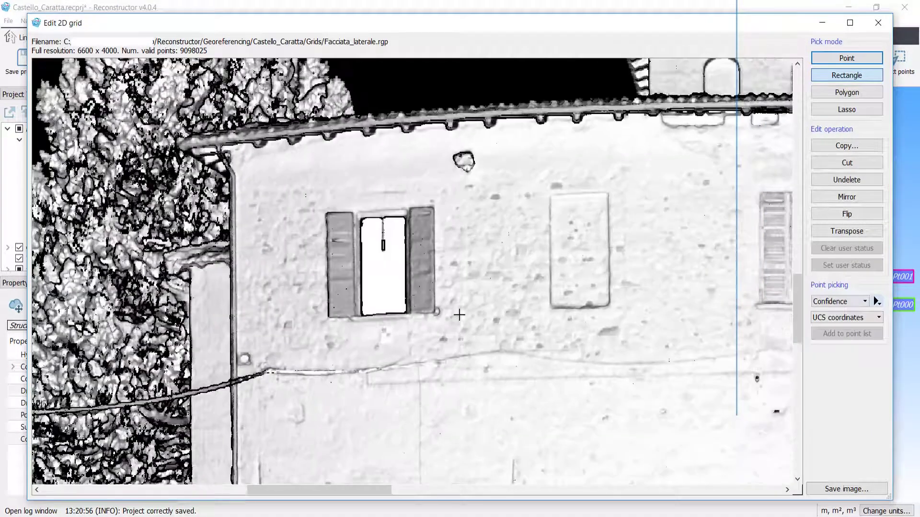
{"action": "left_click", "coordinate": [858, 302]}
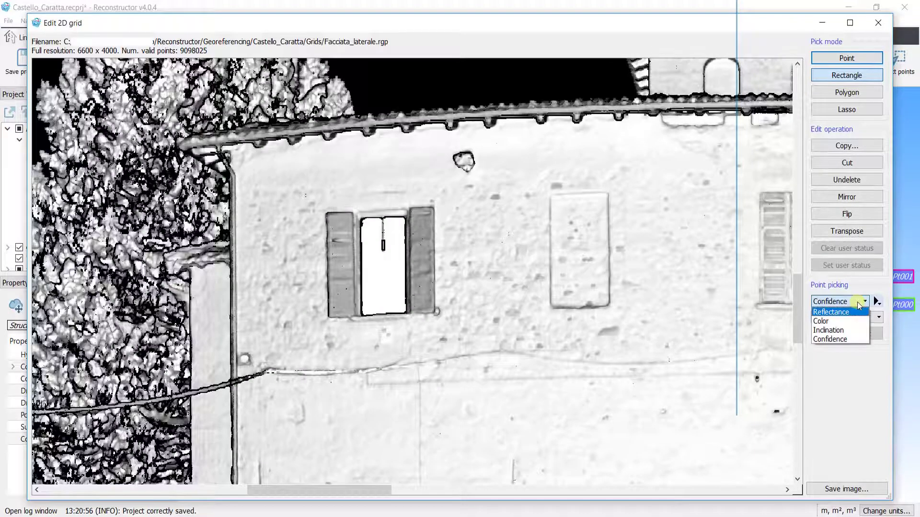
{"action": "left_click", "coordinate": [838, 312]}
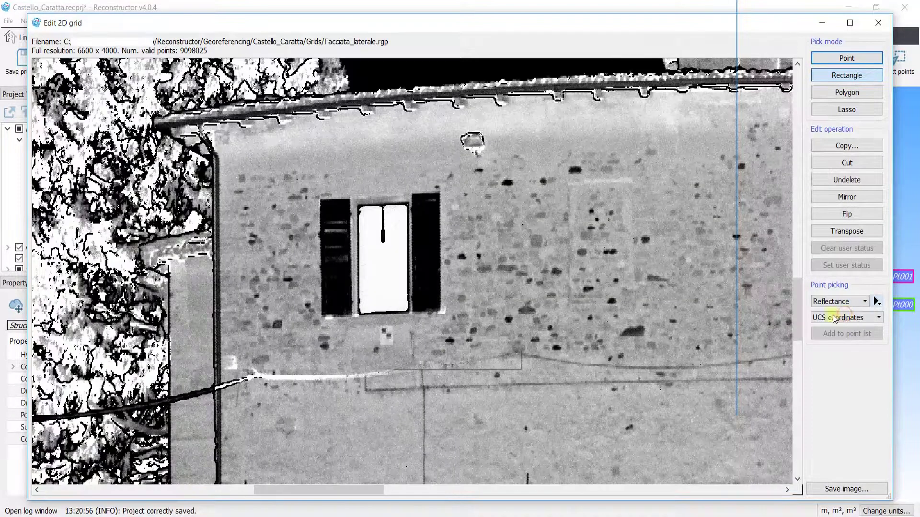
{"action": "scroll", "coordinate": [386, 335], "scroll_direction": "up", "scroll_amount": 5}
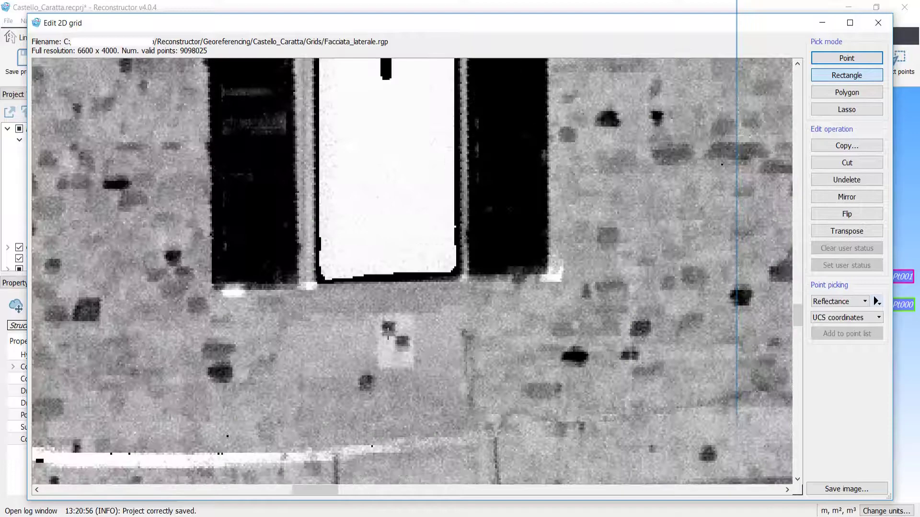
{"action": "scroll", "coordinate": [391, 329], "scroll_direction": "up", "scroll_amount": 2}
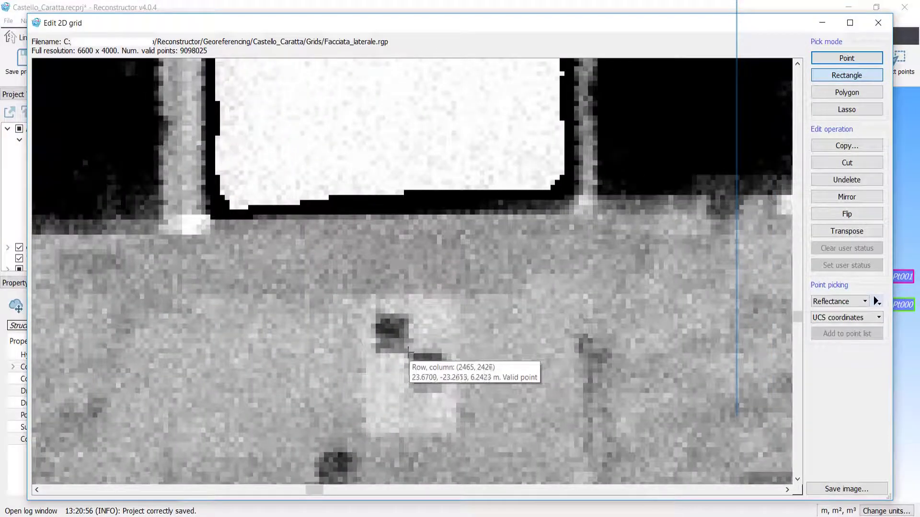
Pick the centre of the dark target square and add it as point Pt002
{"action": "left_click", "coordinate": [847, 58]}
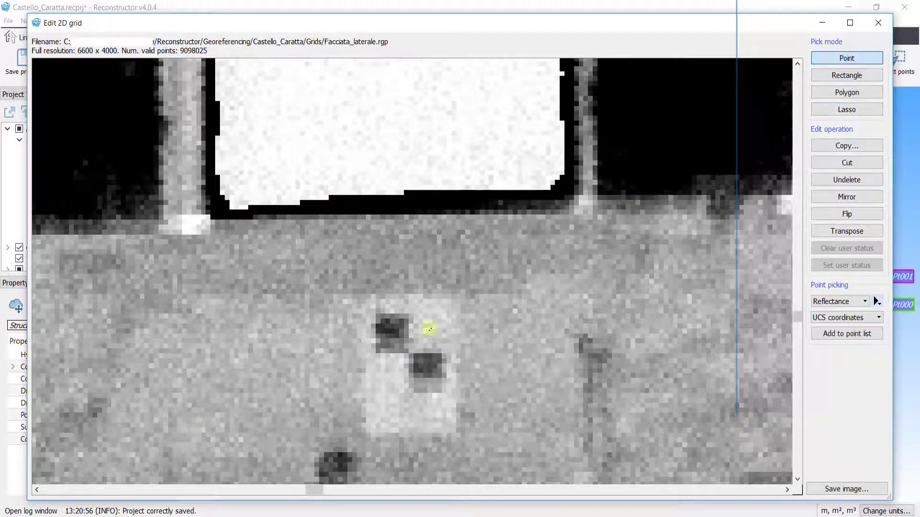
{"action": "left_click", "coordinate": [409, 354]}
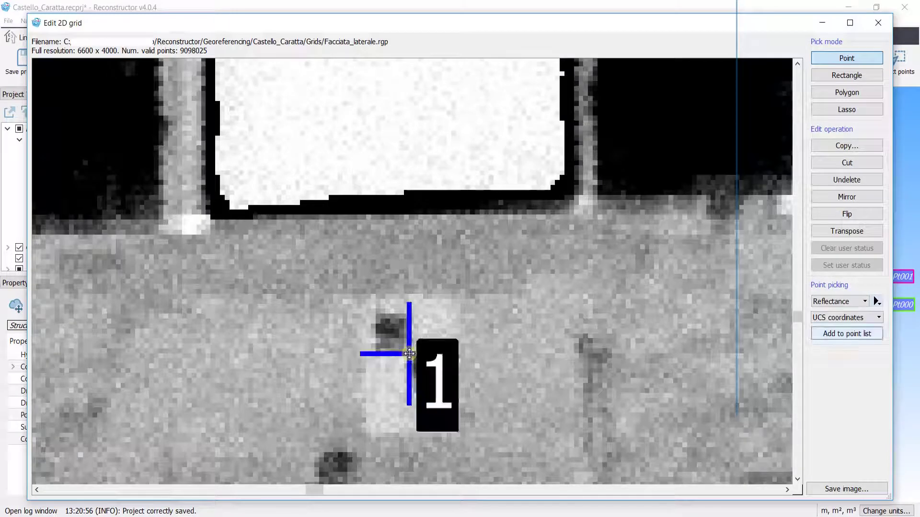
{"action": "left_click", "coordinate": [855, 335]}
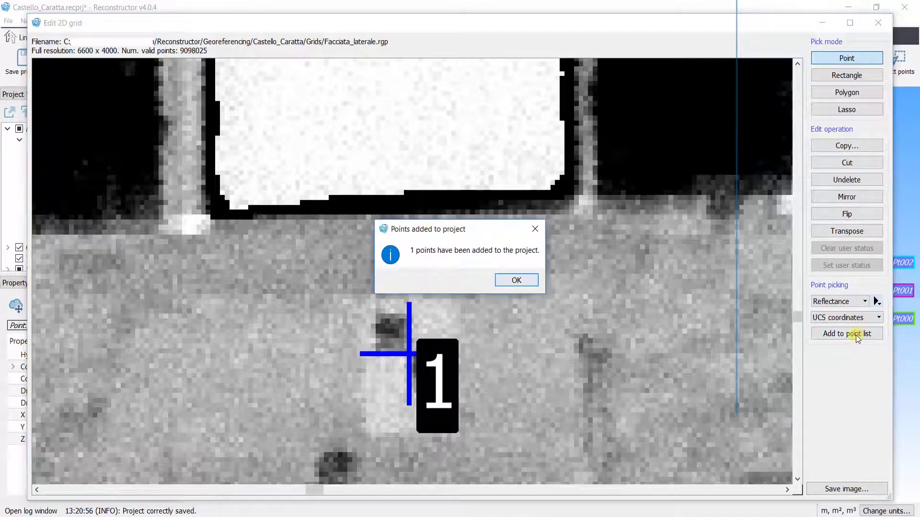
{"action": "left_click", "coordinate": [511, 280]}
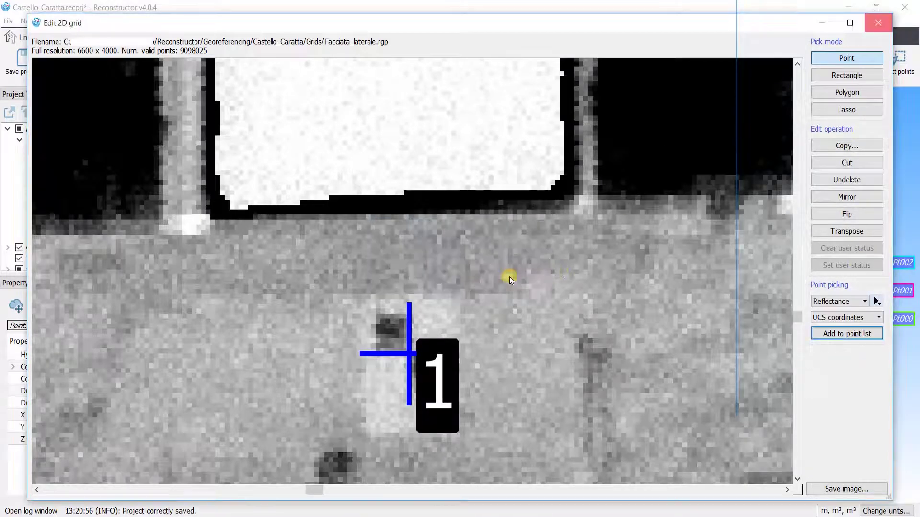
Close the grid editor and bring up the context menu of Picked Points under Geometric shapes
{"action": "left_click", "coordinate": [878, 23]}
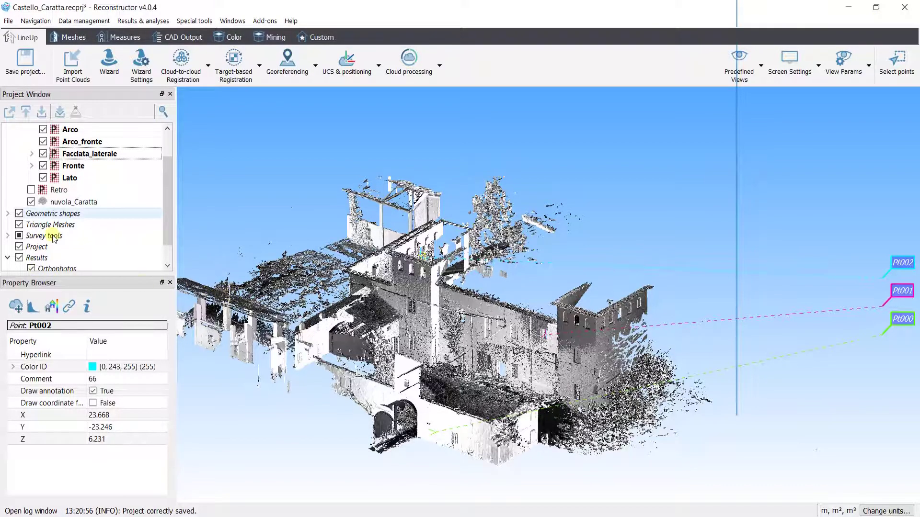
{"action": "scroll", "coordinate": [72, 217], "scroll_direction": "down", "scroll_amount": 1}
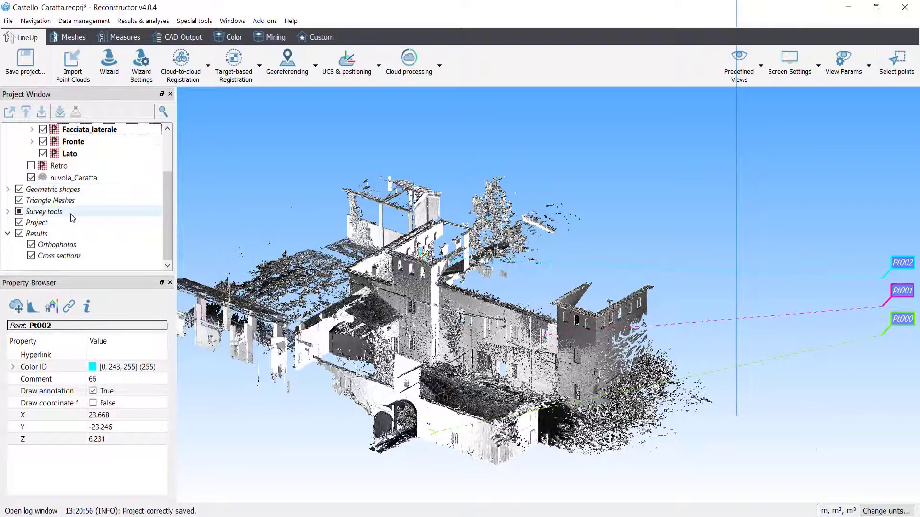
{"action": "left_click", "coordinate": [8, 190]}
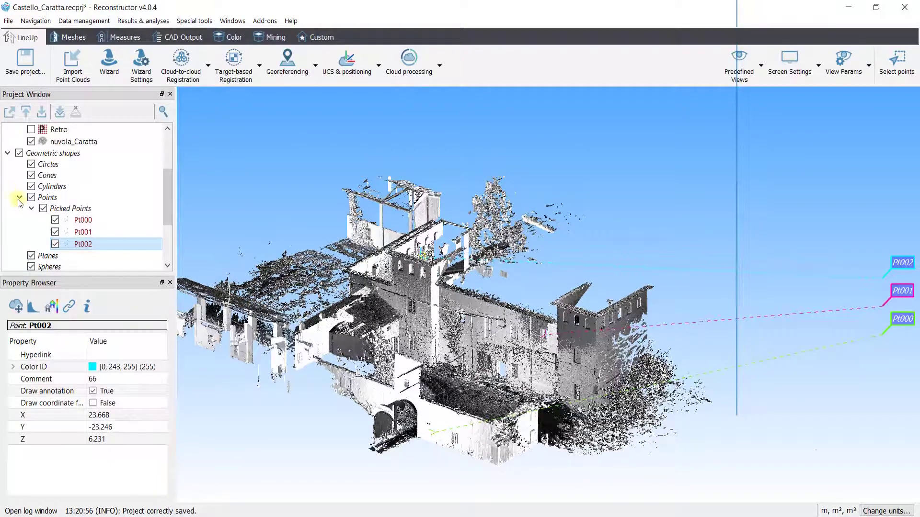
{"action": "left_click", "coordinate": [110, 244]}
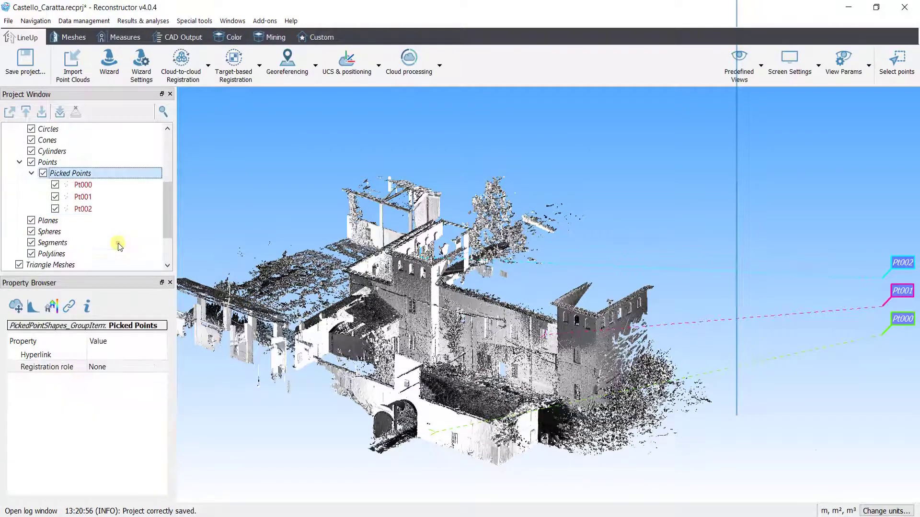
{"action": "right_click", "coordinate": [99, 174]}
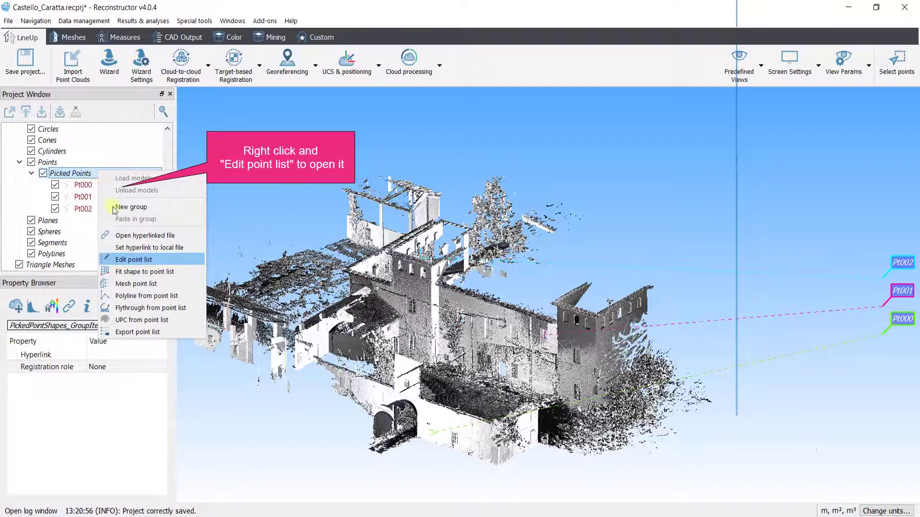
Open a widened Edit points list for Picked Points, with Caratta_points.txt shown for reference
{"action": "left_click", "coordinate": [134, 260]}
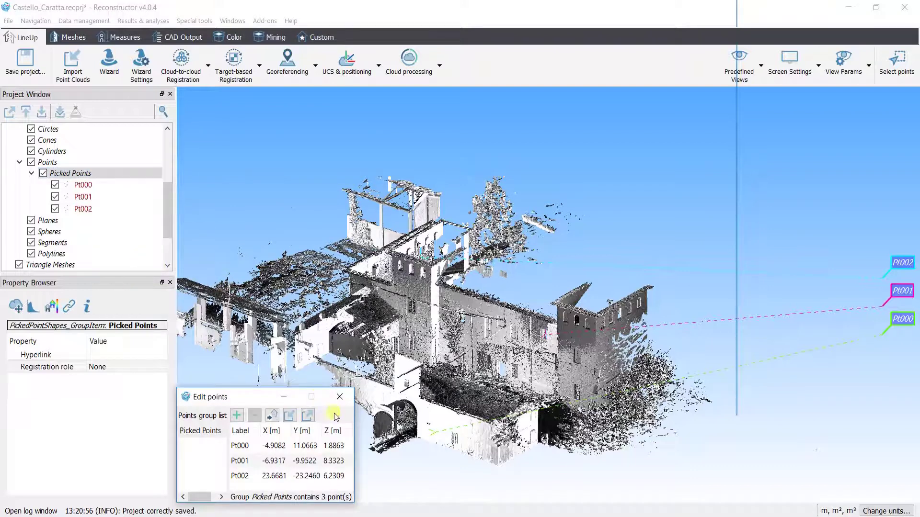
{"action": "left_click_drag", "start_coordinate": [353, 439], "coordinate": [722, 439]}
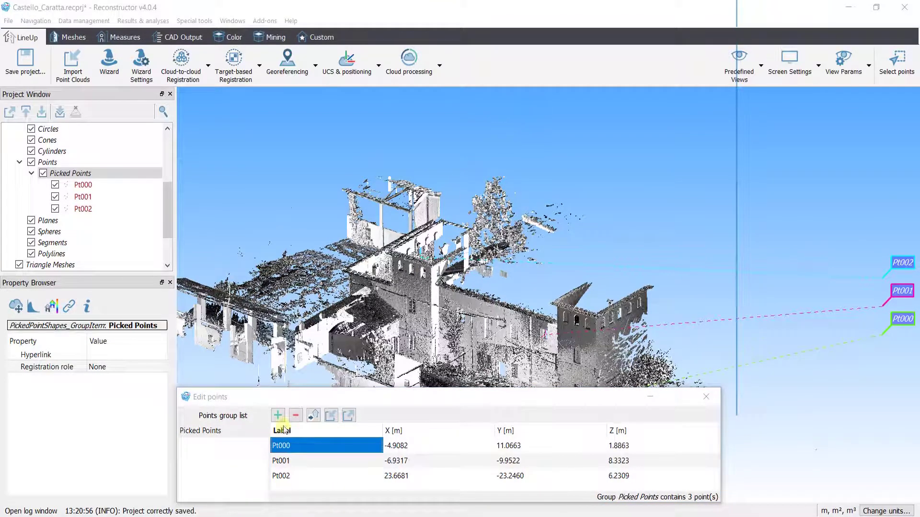
{"action": "double_click", "coordinate": [292, 446]}
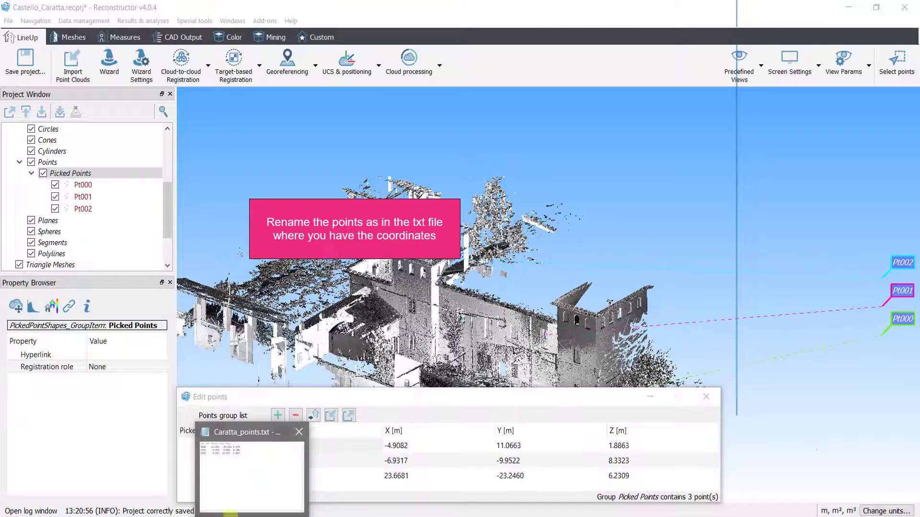
{"action": "left_click", "coordinate": [257, 431]}
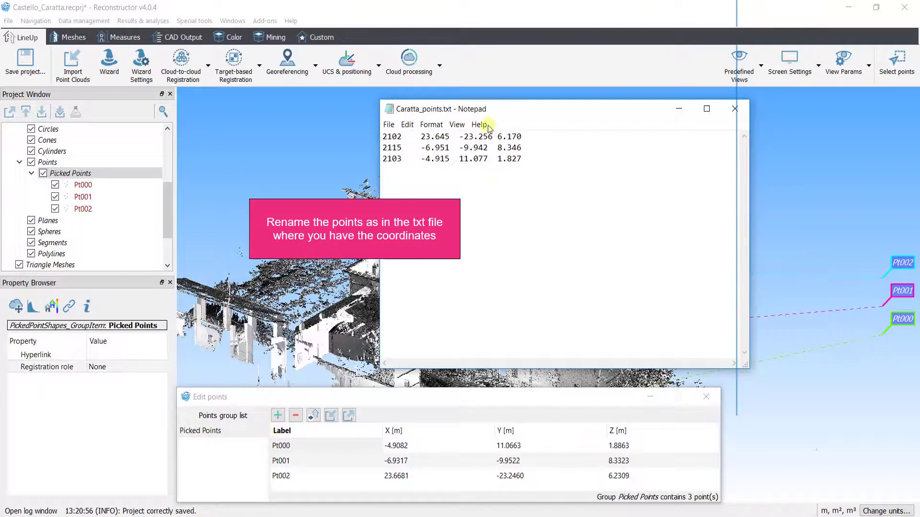
{"action": "left_click", "coordinate": [305, 446]}
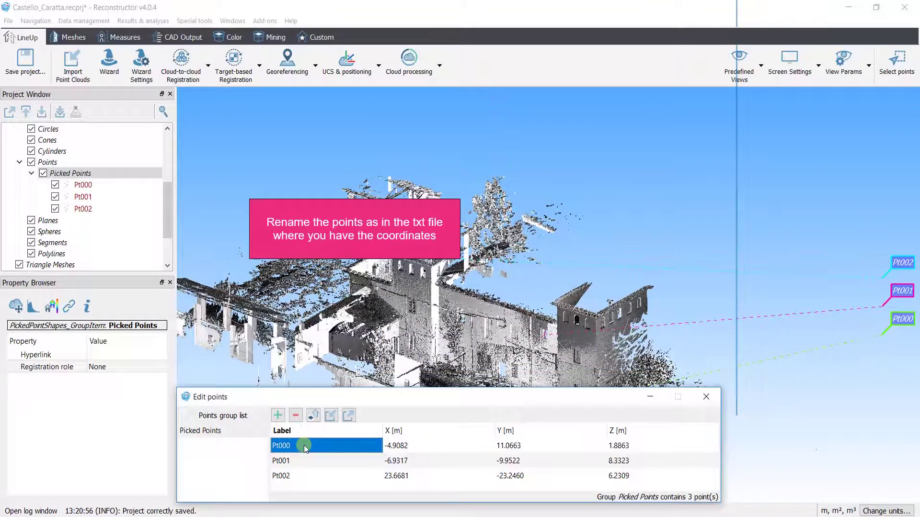
Enter labels 2103, 2115 and 2102 for the first, second and third picked points
{"action": "type", "text": "2"}
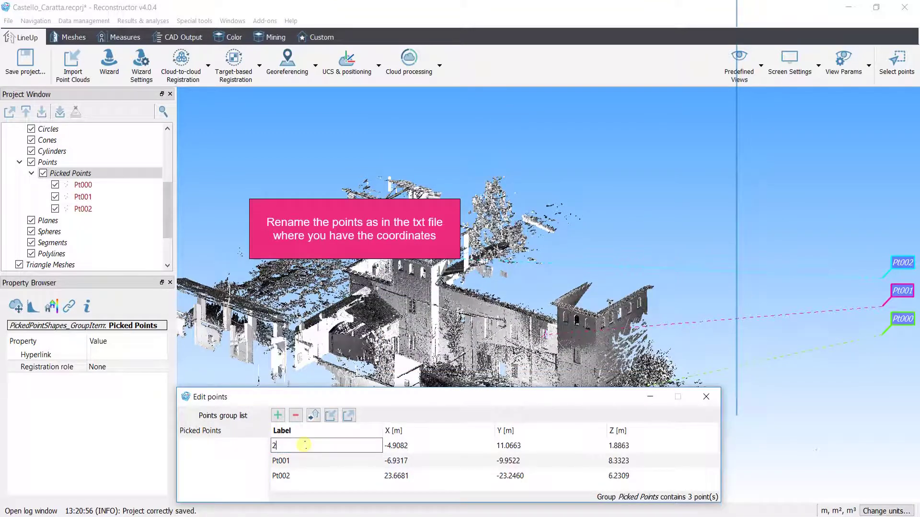
{"action": "type", "text": "103"}
{"action": "key", "text": "Return"}
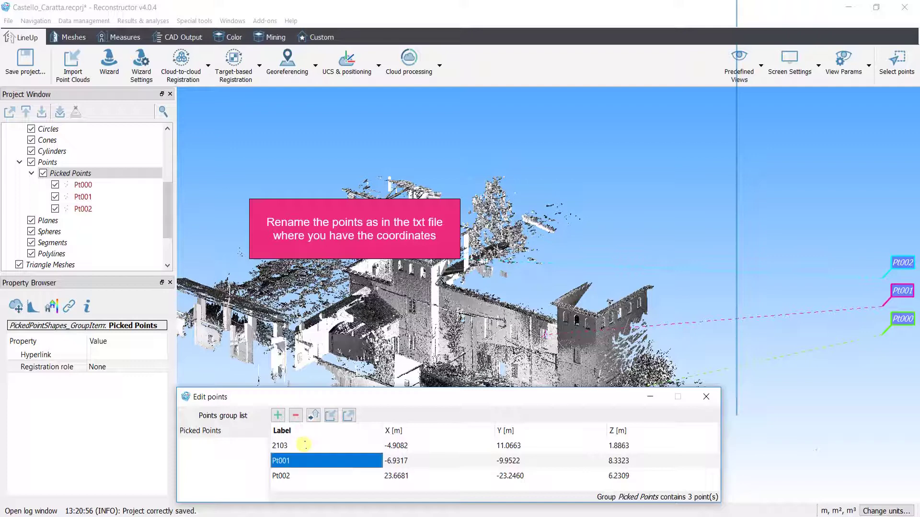
{"action": "left_click", "coordinate": [301, 461]}
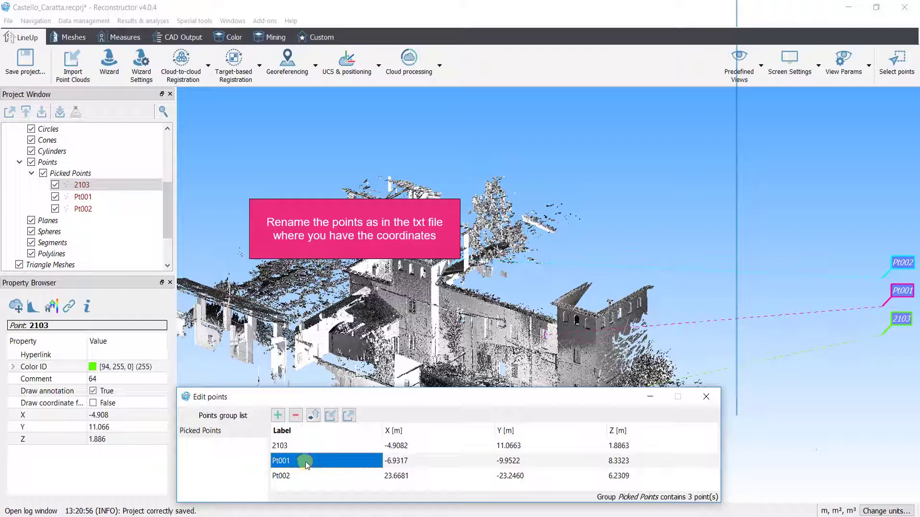
{"action": "type", "text": "2"}
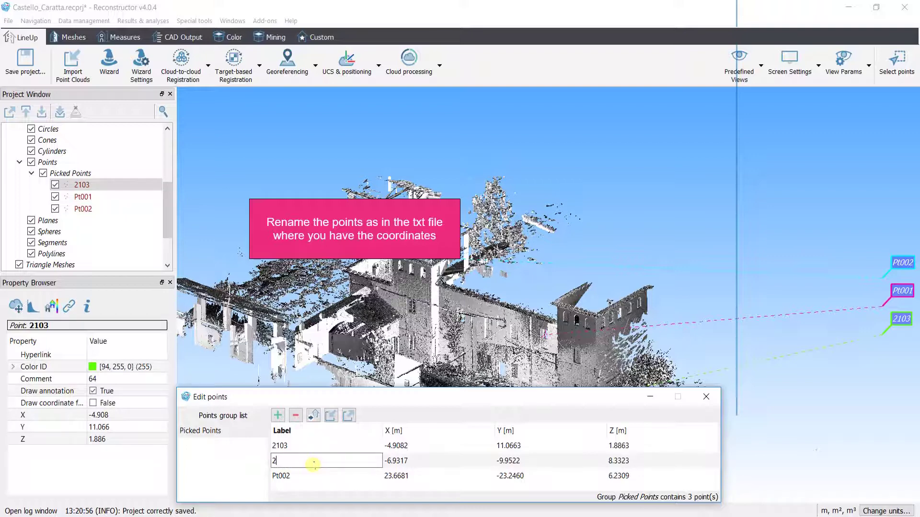
{"action": "type", "text": "115"}
{"action": "key", "text": "Return"}
{"action": "left_click", "coordinate": [309, 470]}
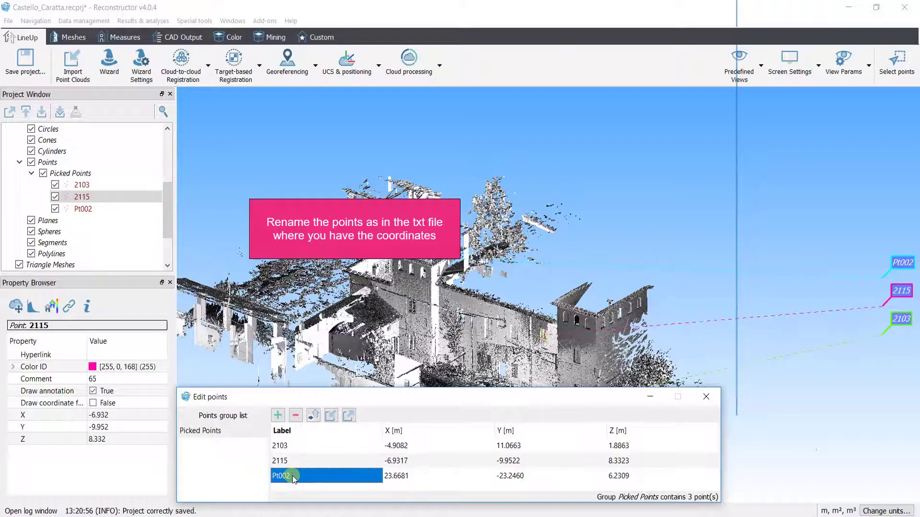
{"action": "double_click", "coordinate": [293, 477]}
{"action": "type", "text": "2"}
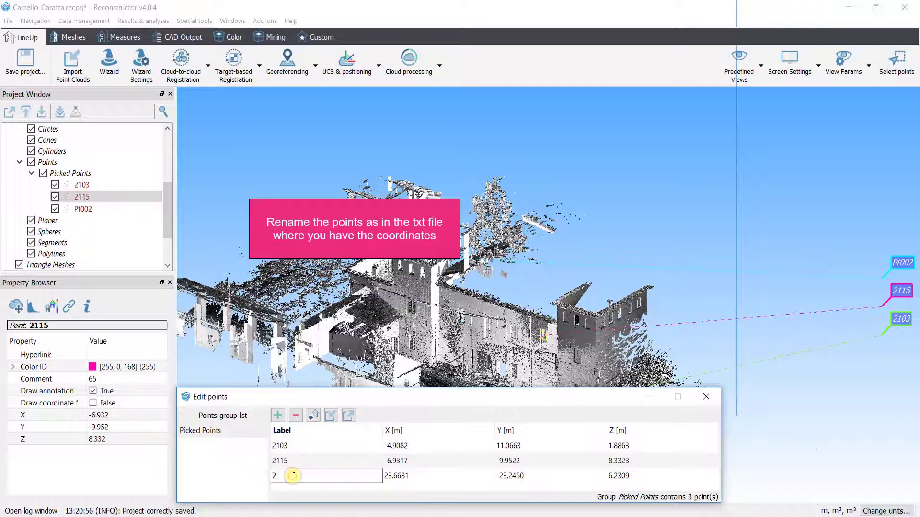
{"action": "type", "text": "102"}
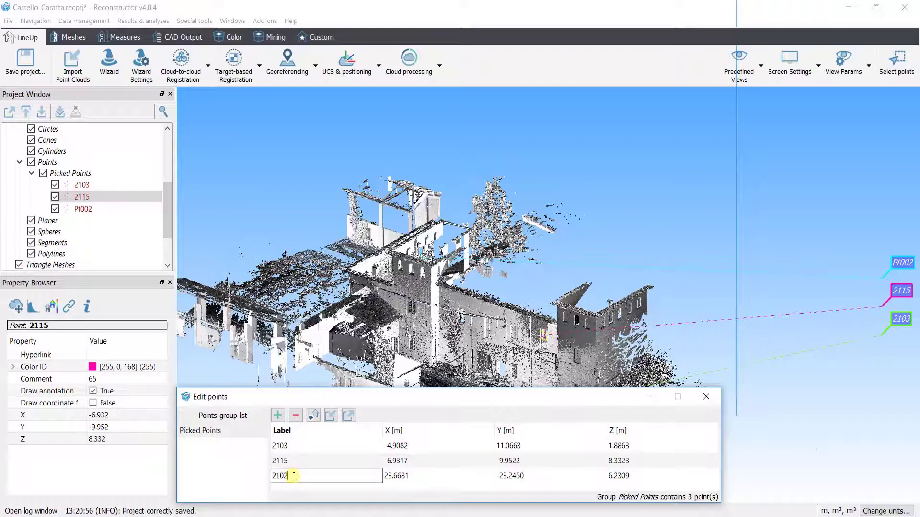
{"action": "left_click", "coordinate": [437, 400]}
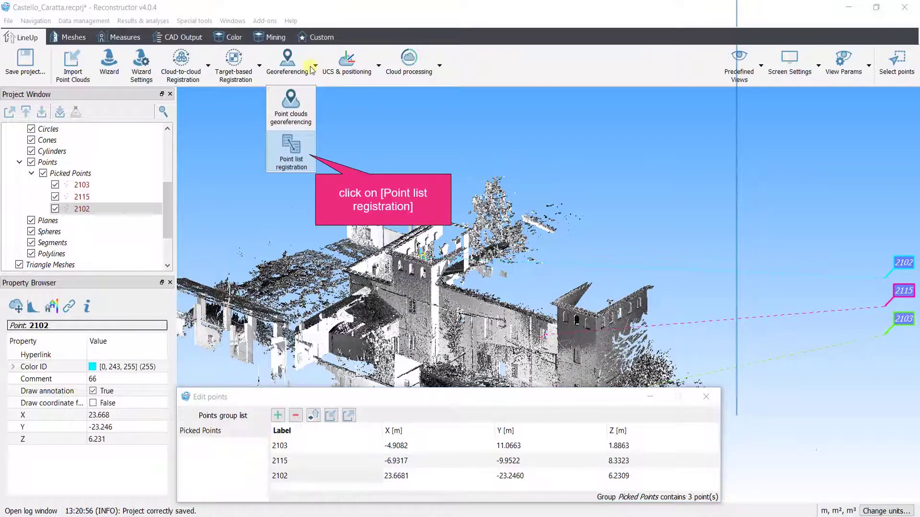
Start Point list registration and copy the three picked points in as moving points
{"action": "left_click", "coordinate": [293, 155]}
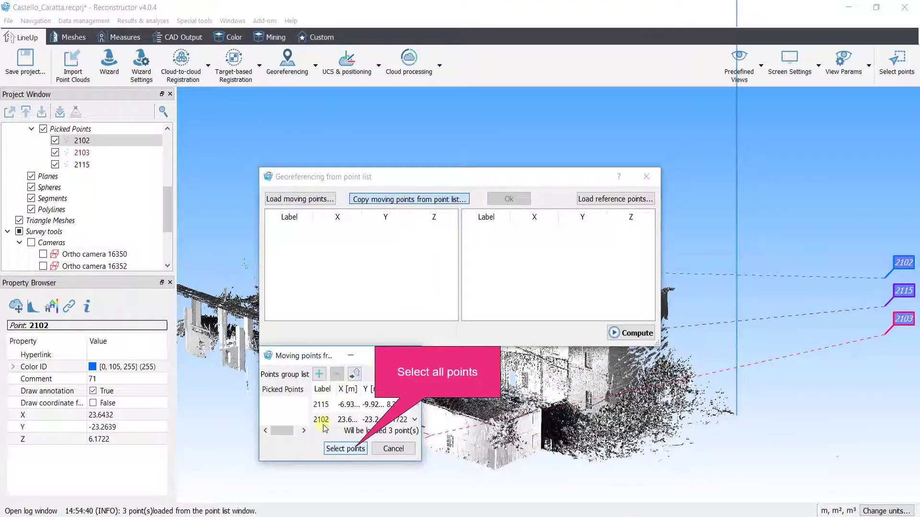
{"action": "left_click", "coordinate": [345, 448]}
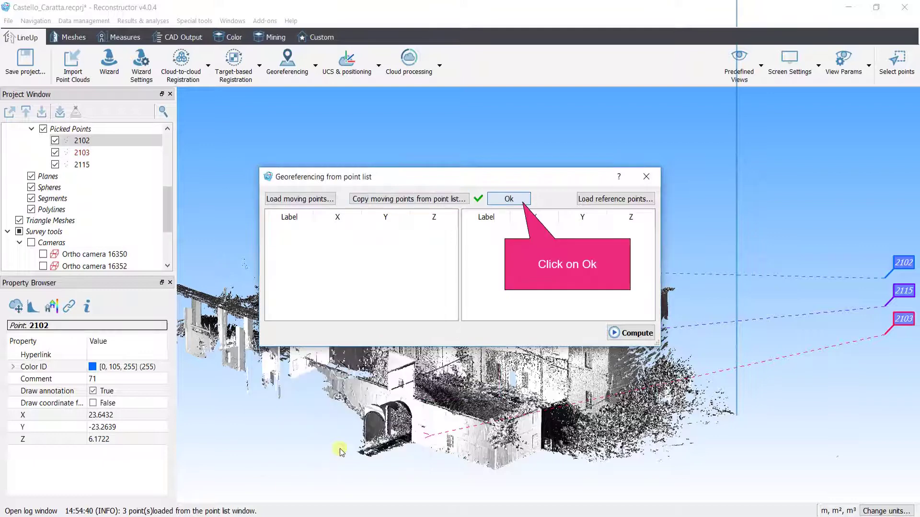
{"action": "left_click", "coordinate": [497, 200]}
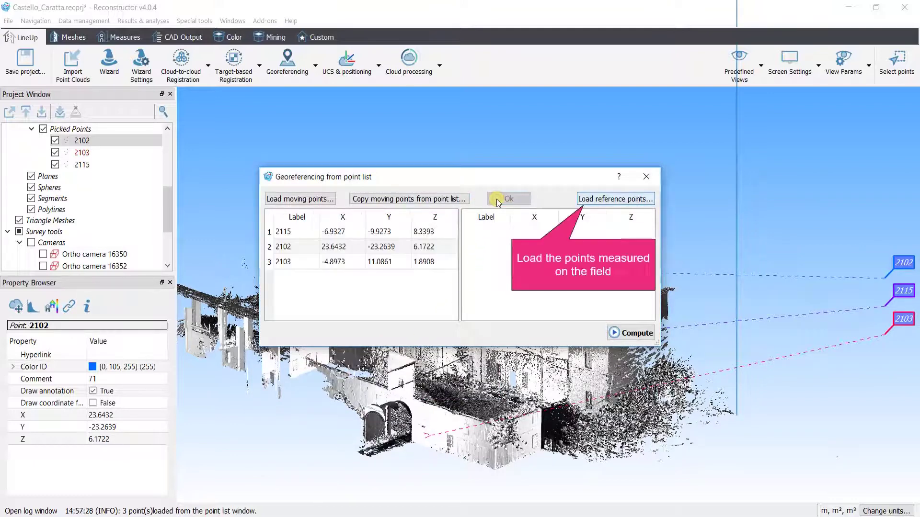
Load Caratta_points.txt as reference points, accepting its default row format
{"action": "left_click", "coordinate": [585, 200]}
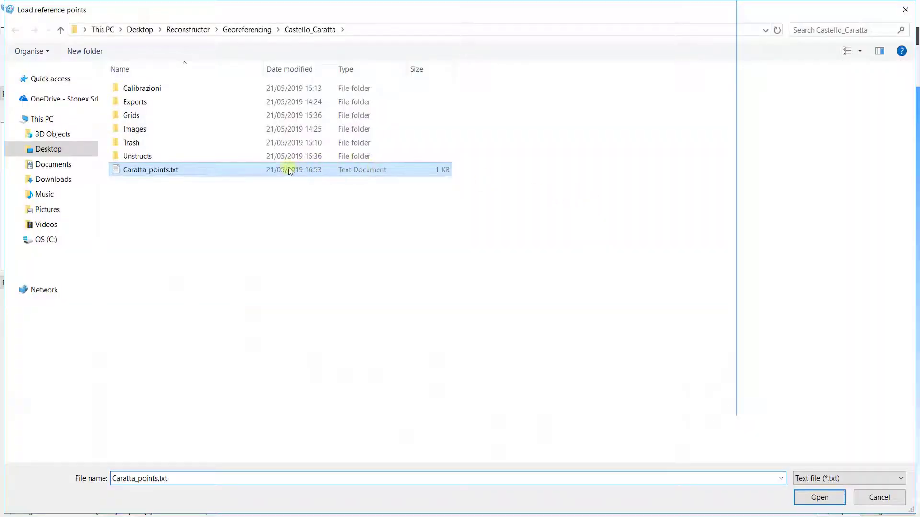
{"action": "double_click", "coordinate": [219, 172]}
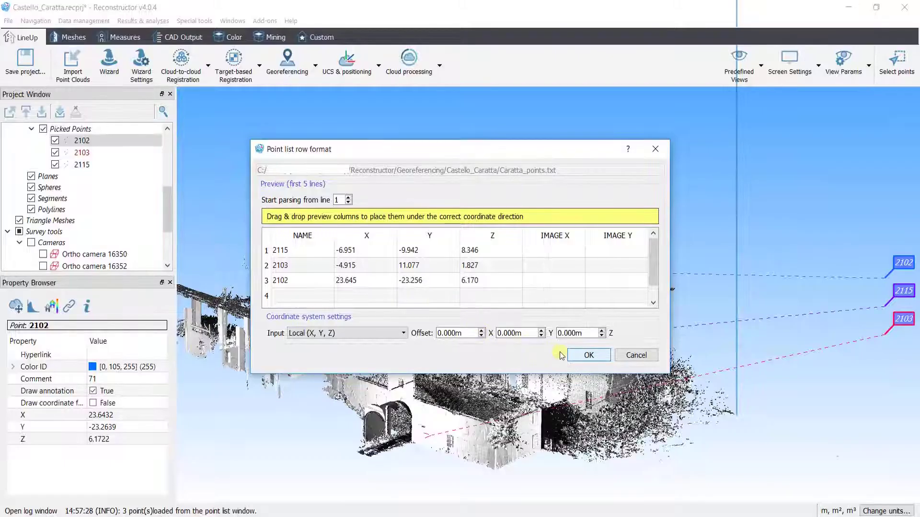
{"action": "left_click", "coordinate": [585, 356]}
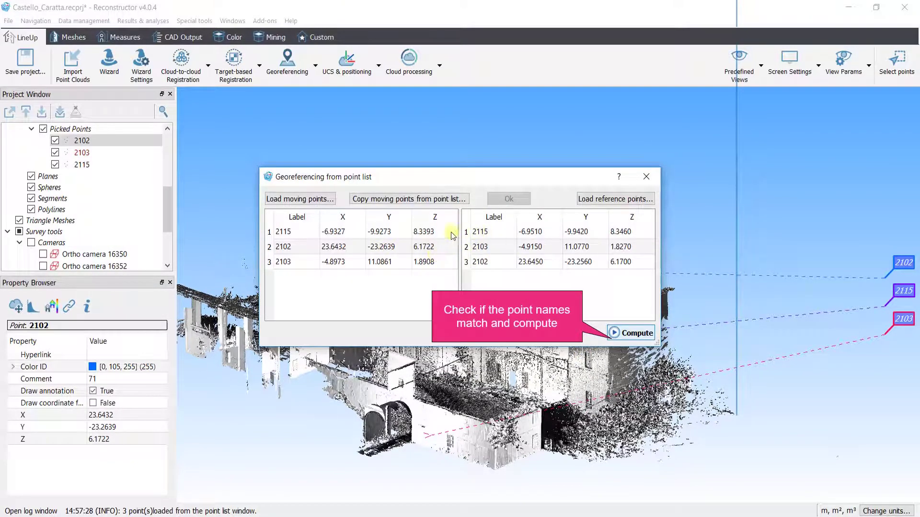
Compute the registration, matching moving and reference points by name
{"action": "left_click", "coordinate": [637, 334]}
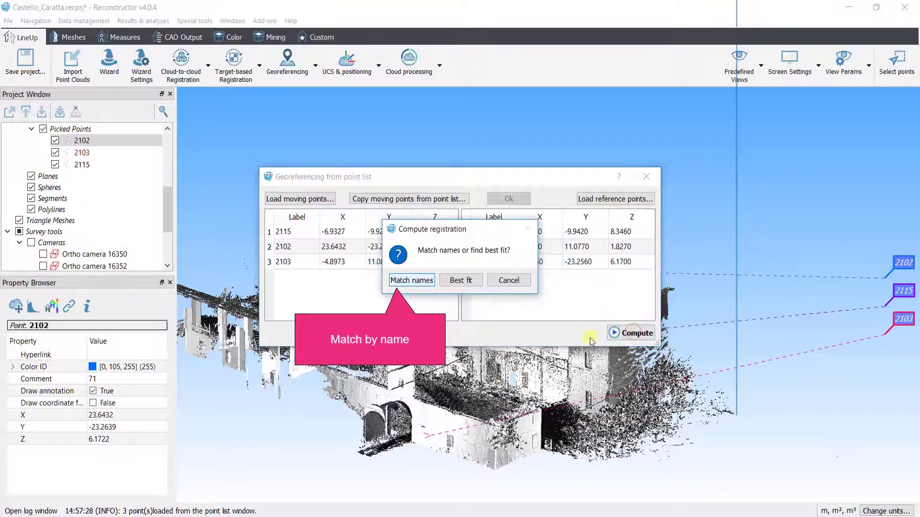
{"action": "left_click", "coordinate": [416, 281]}
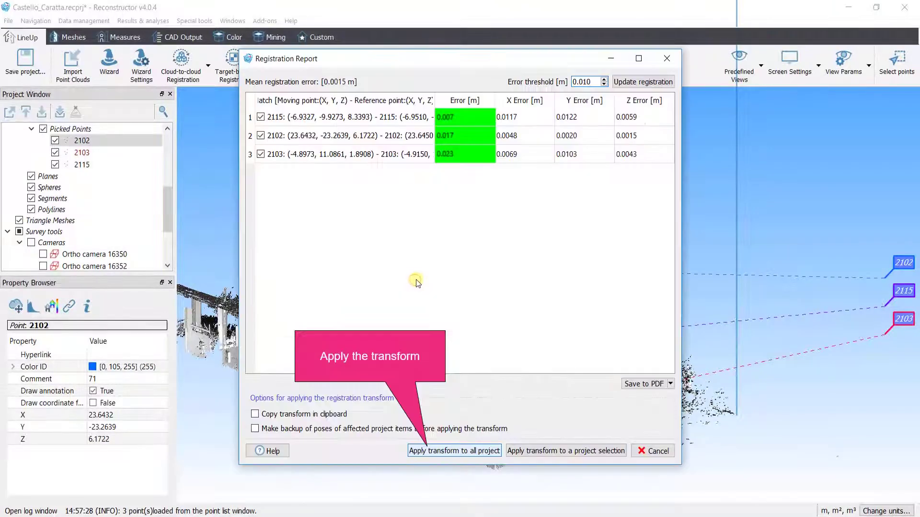